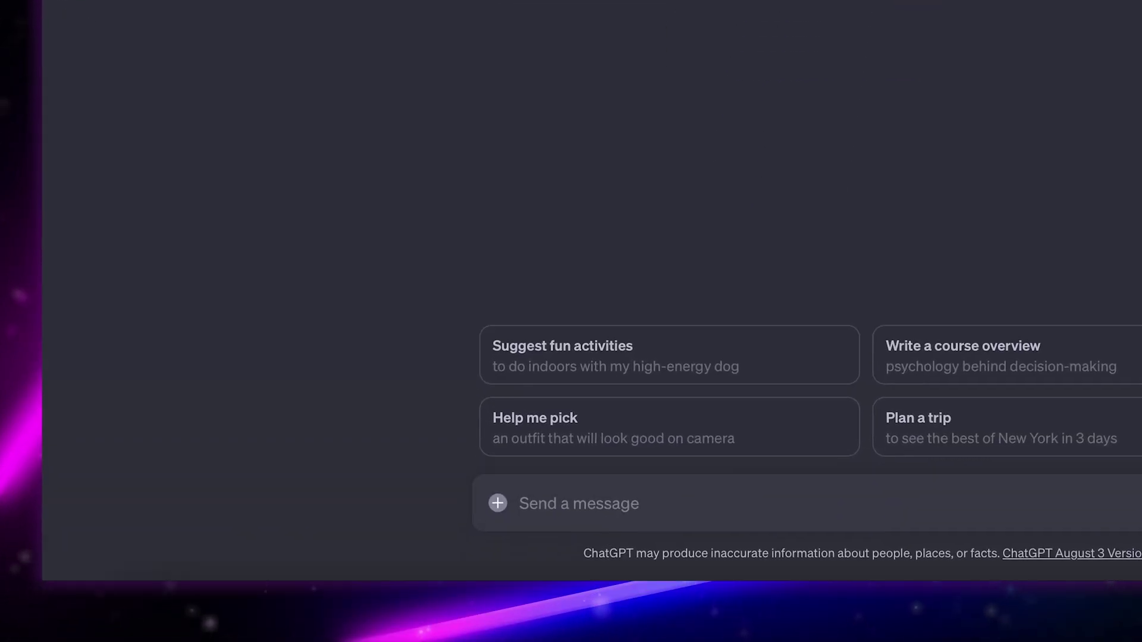
Check under Settings & Beta that the Plugins beta feature is on, then close Settings
{"action": "key", "text": "ctrl+shift+s"}
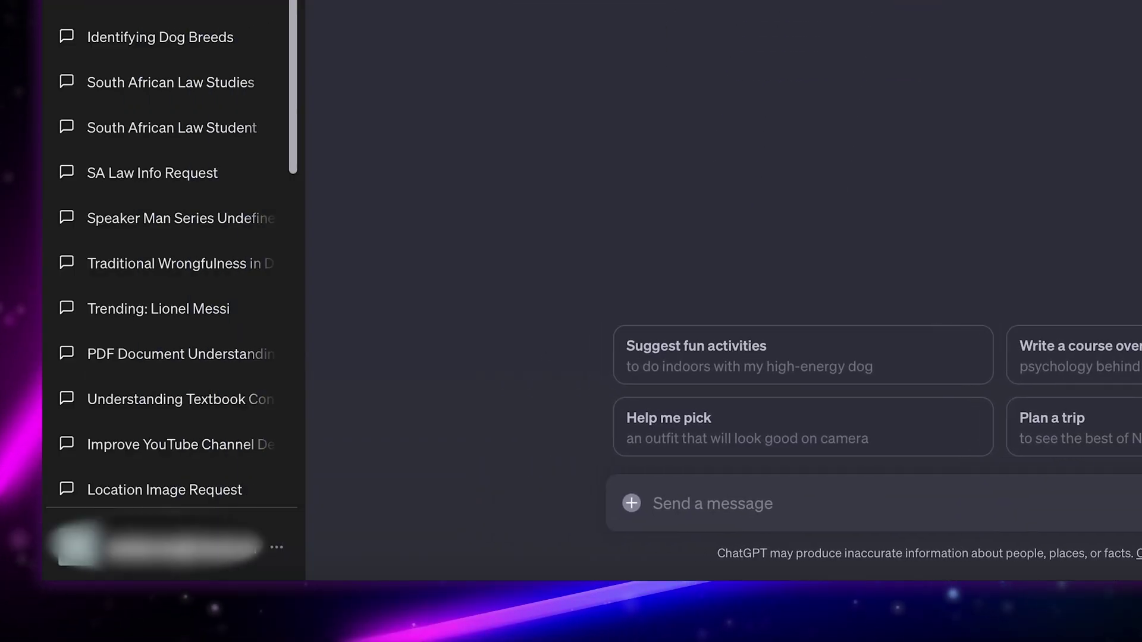
{"action": "left_click", "coordinate": [279, 546]}
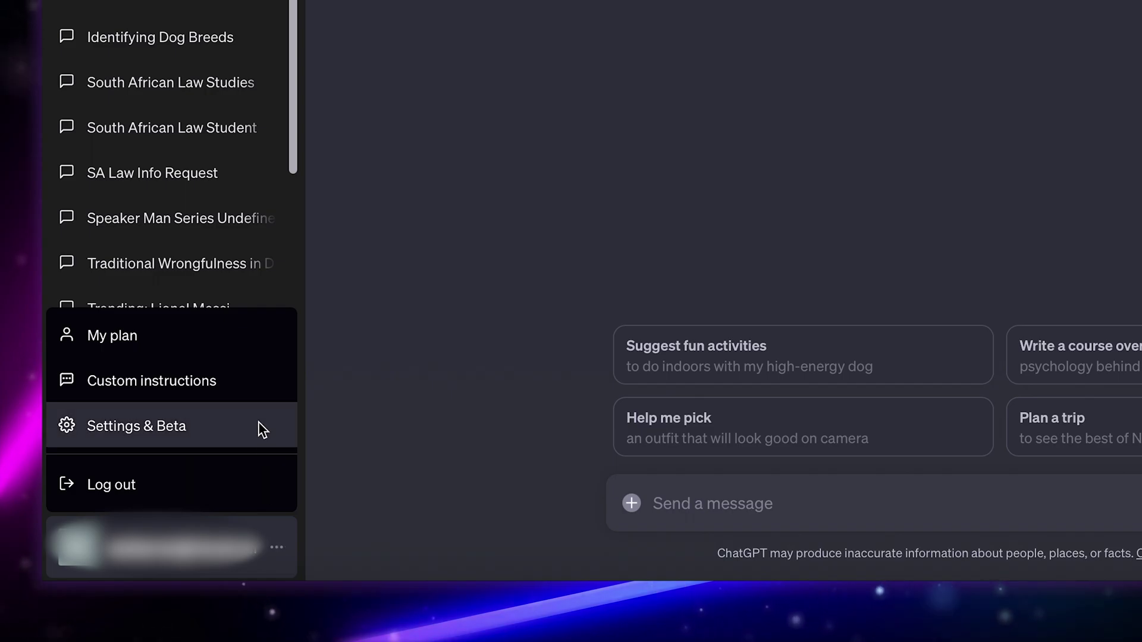
{"action": "left_click", "coordinate": [257, 428]}
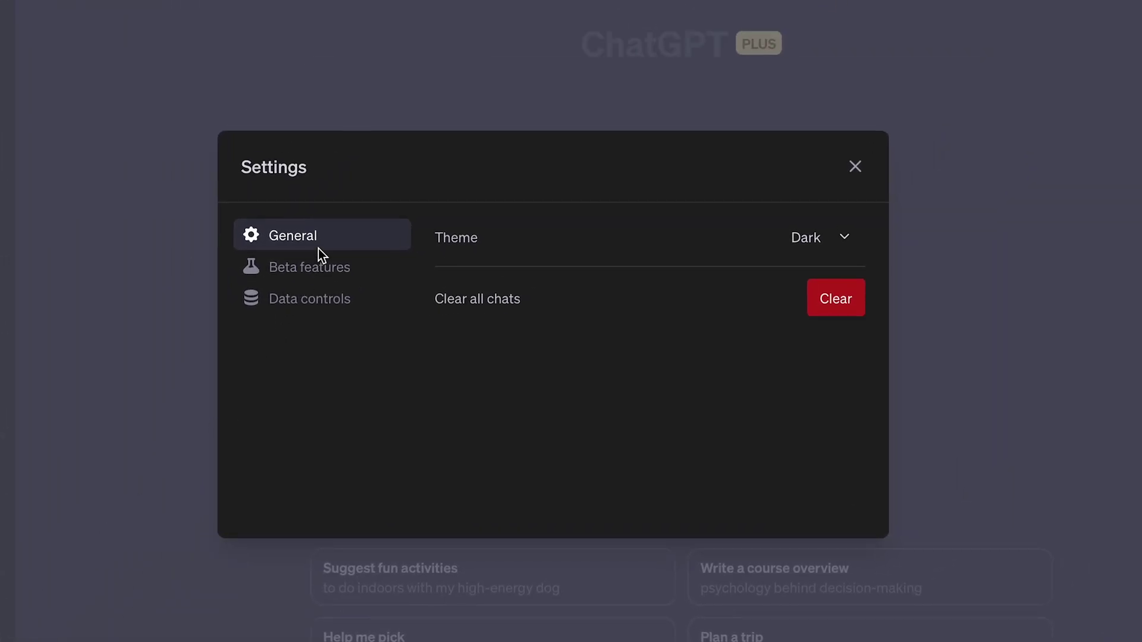
{"action": "left_click", "coordinate": [322, 266]}
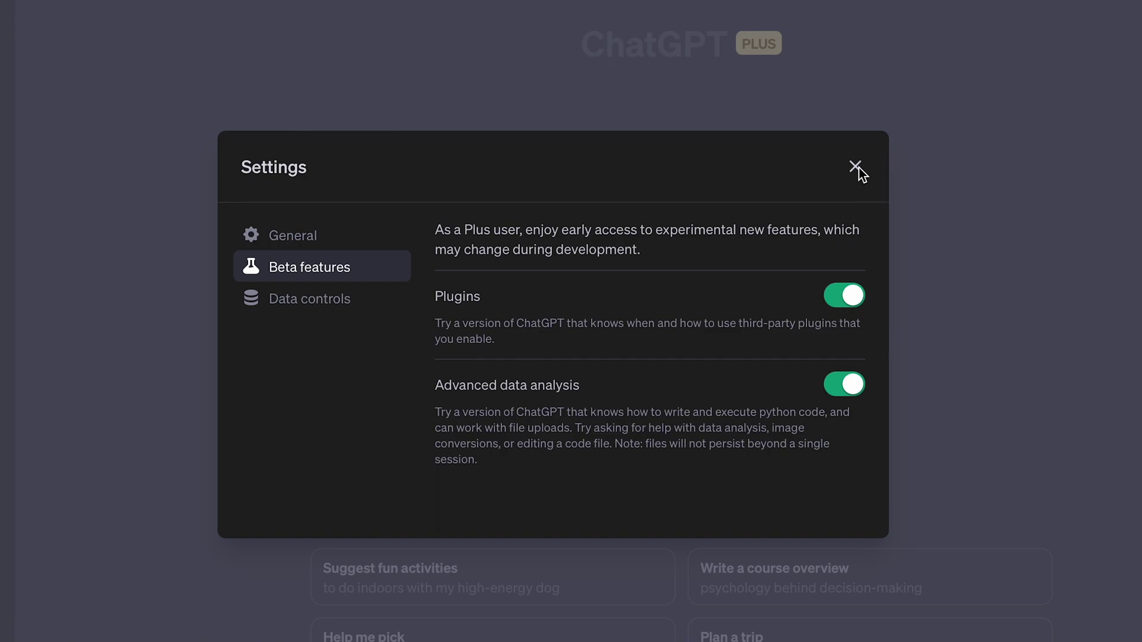
{"action": "left_click", "coordinate": [855, 166]}
{"action": "mouse_move", "coordinate": [711, 89]}
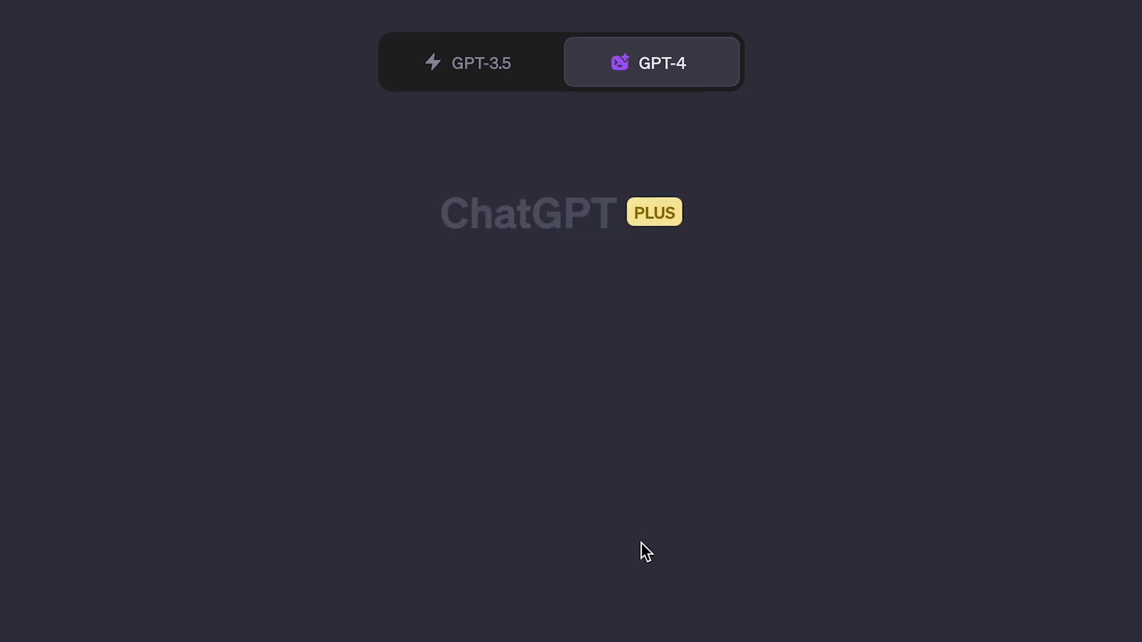
Switch GPT-4 to Plugins (Beta) and open the Plugin store from the 'No plugins enabled' list
{"action": "mouse_move", "coordinate": [690, 84]}
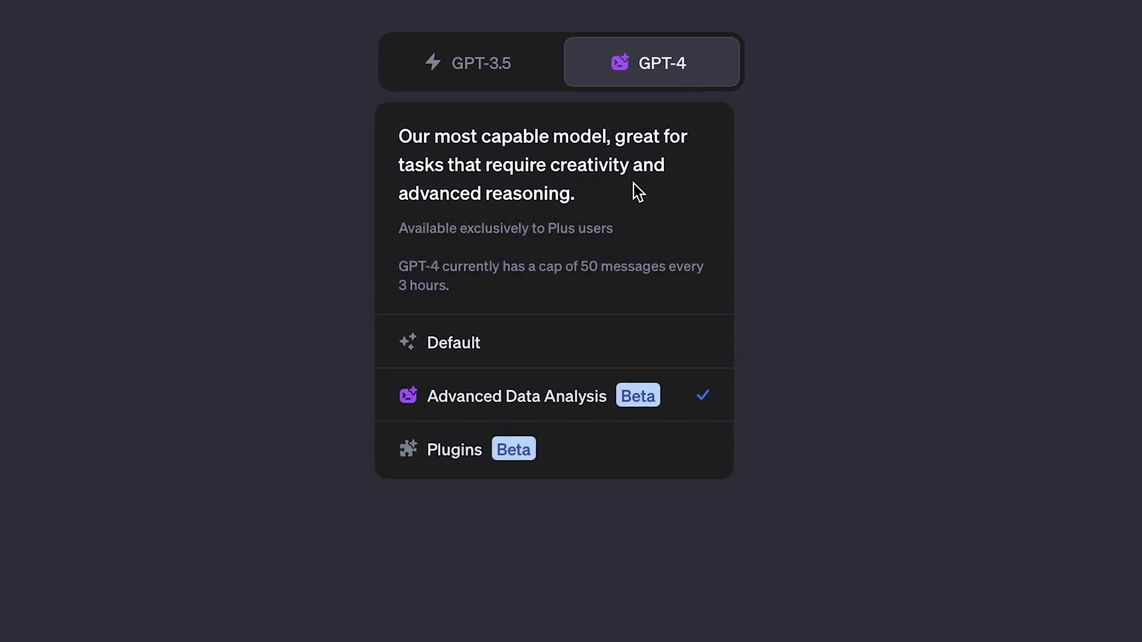
{"action": "left_click", "coordinate": [602, 451]}
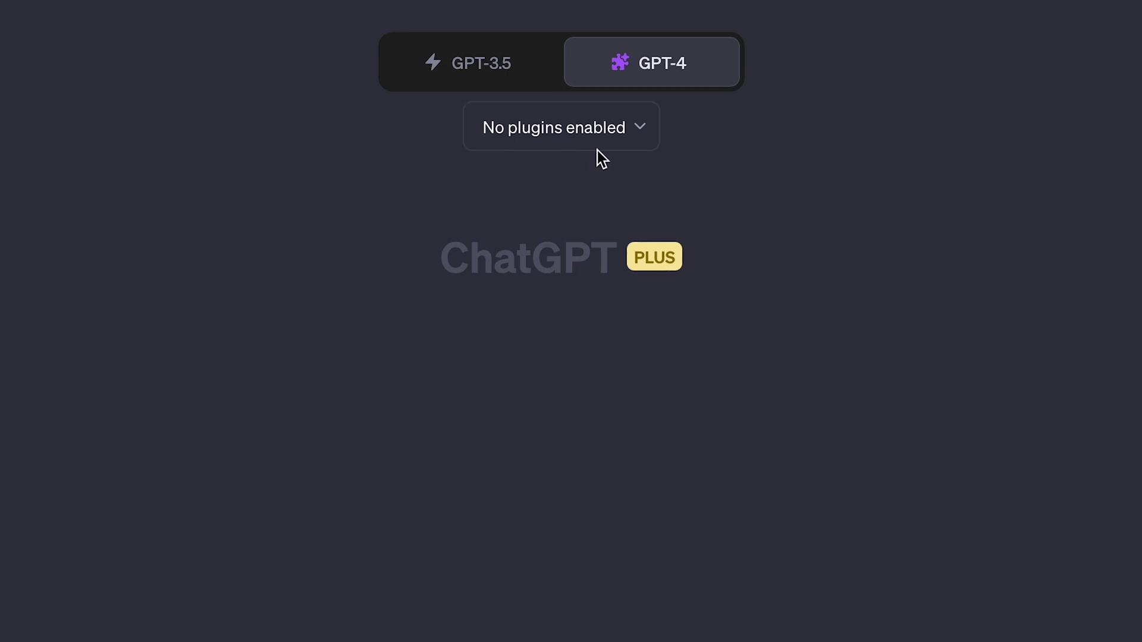
{"action": "left_click", "coordinate": [629, 135]}
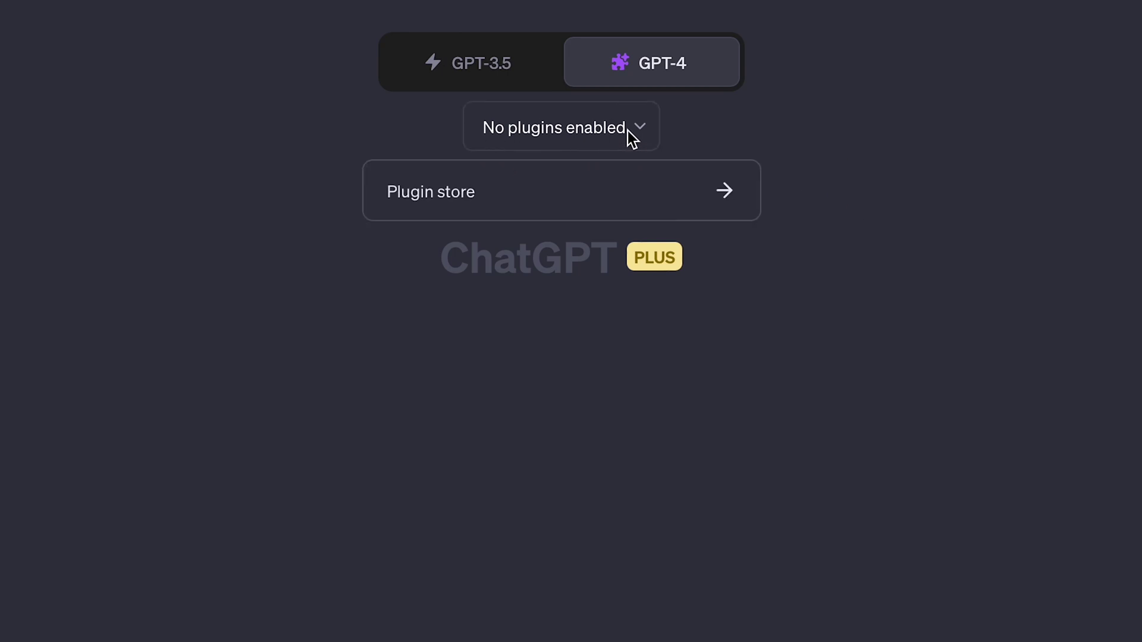
{"action": "left_click", "coordinate": [635, 197]}
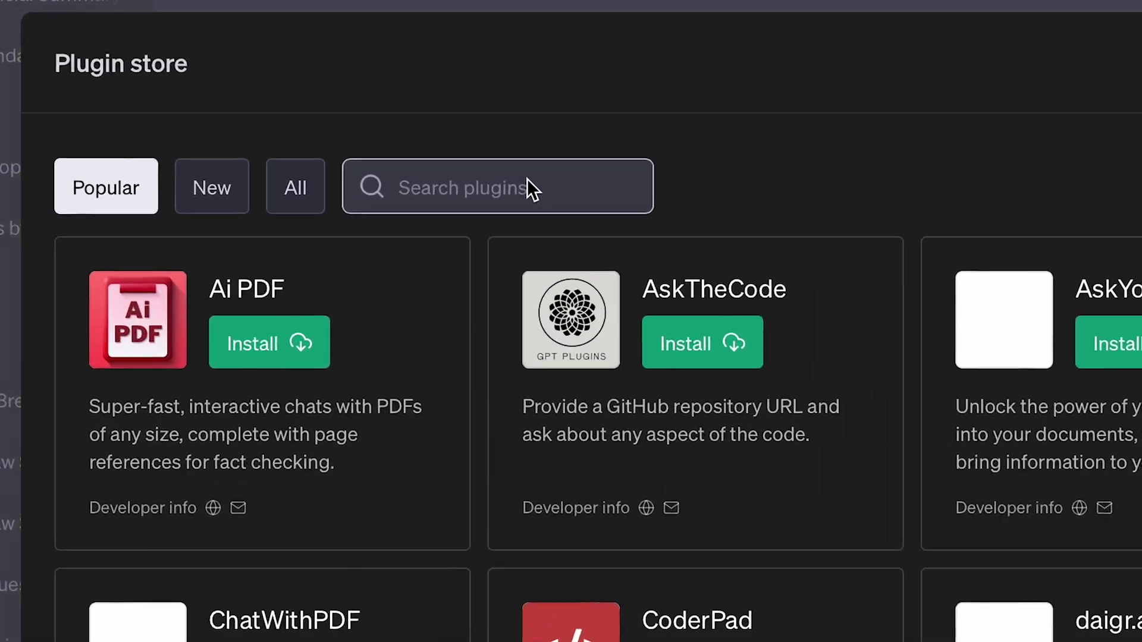
Search the store for 'canvas', install Canva, and confirm it is ticked in the plugin list
{"action": "left_click", "coordinate": [409, 208]}
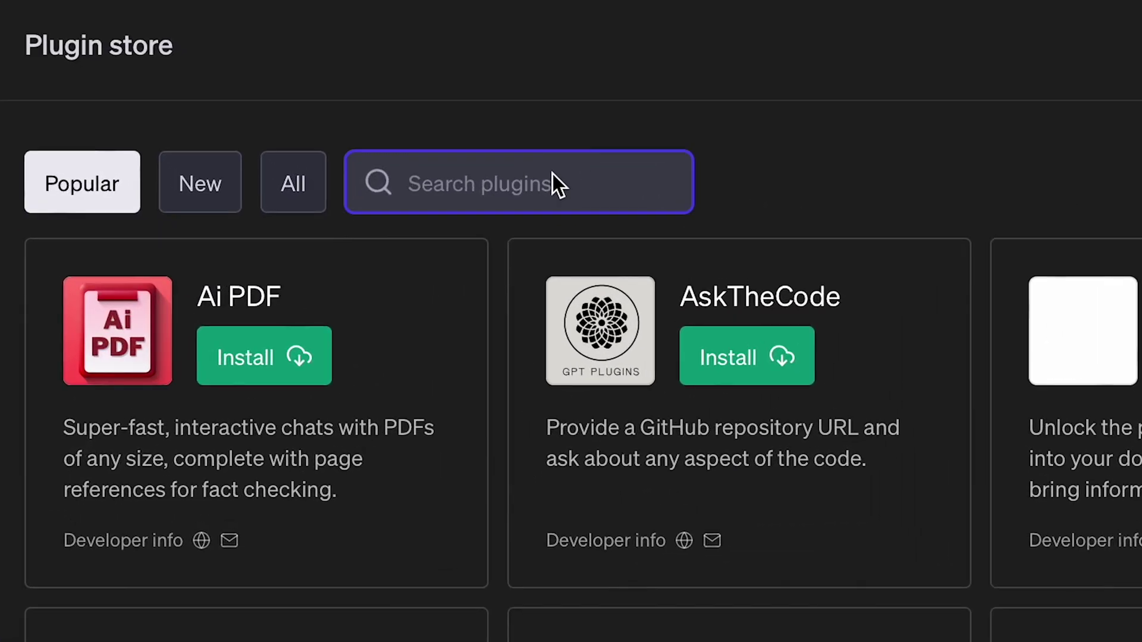
{"action": "type", "text": "canva"}
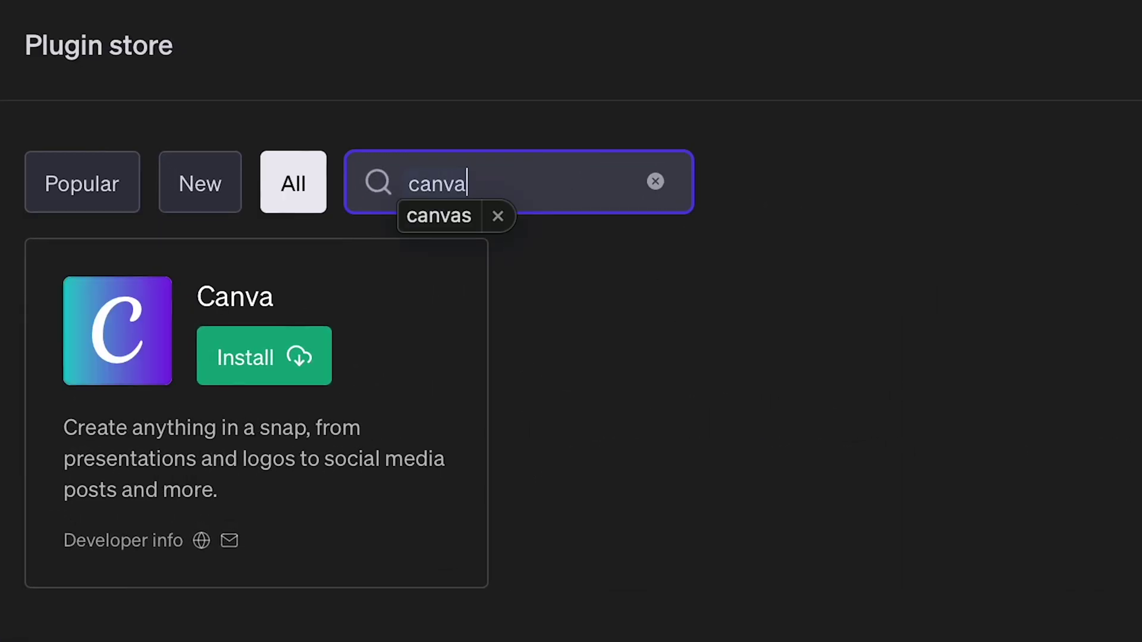
{"action": "type", "text": "s"}
{"action": "left_click", "coordinate": [277, 369]}
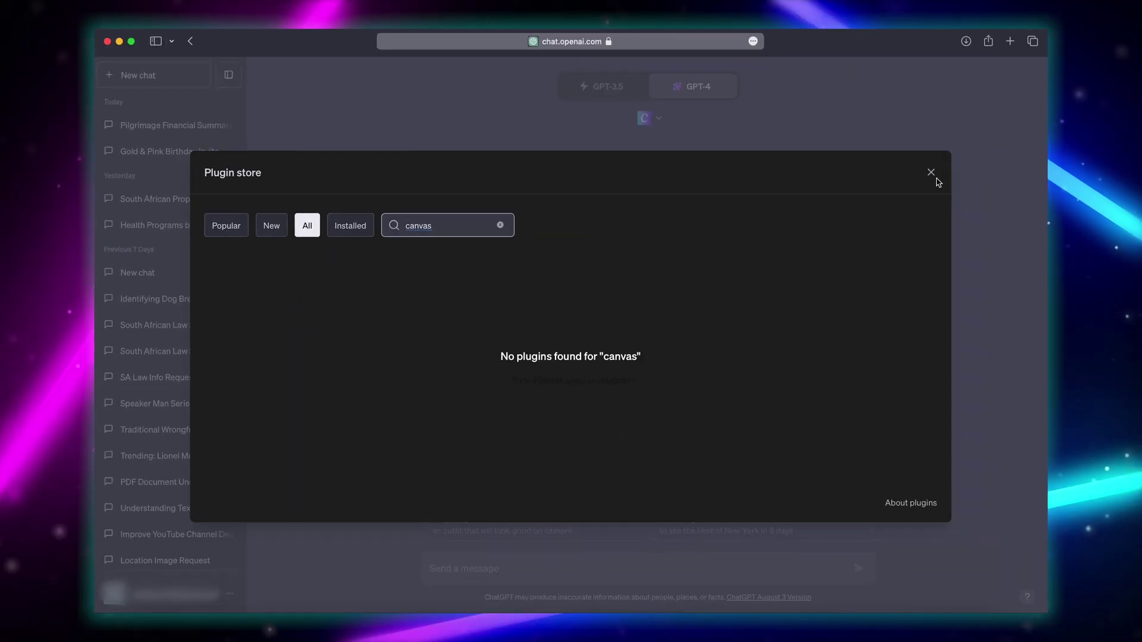
{"action": "left_click", "coordinate": [931, 173]}
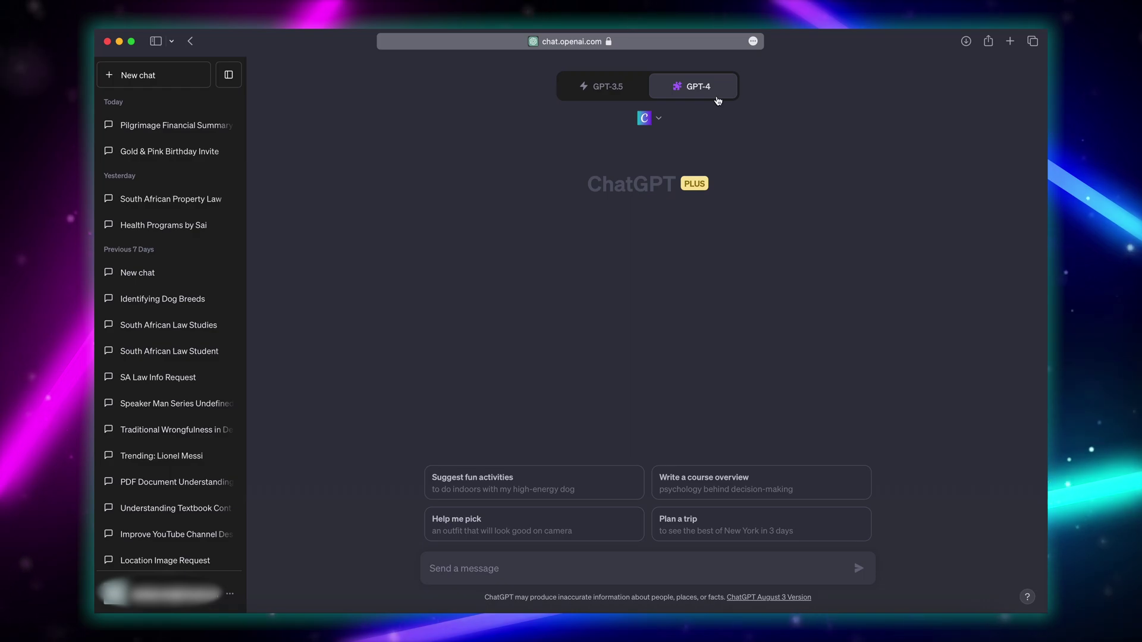
{"action": "left_click", "coordinate": [662, 118]}
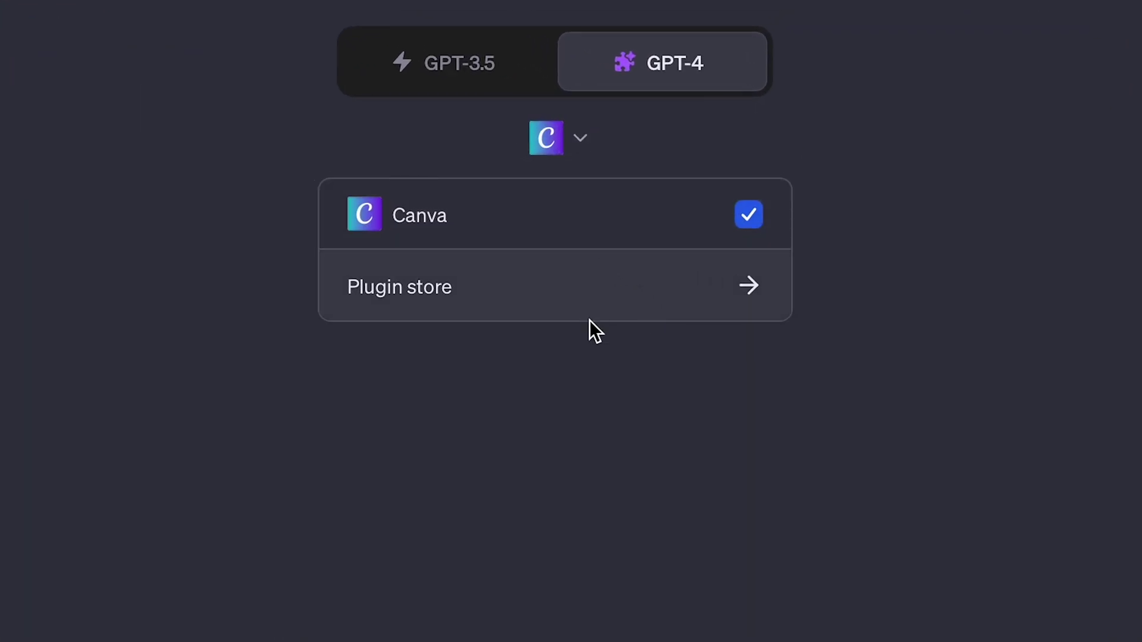
{"action": "mouse_move", "coordinate": [697, 213]}
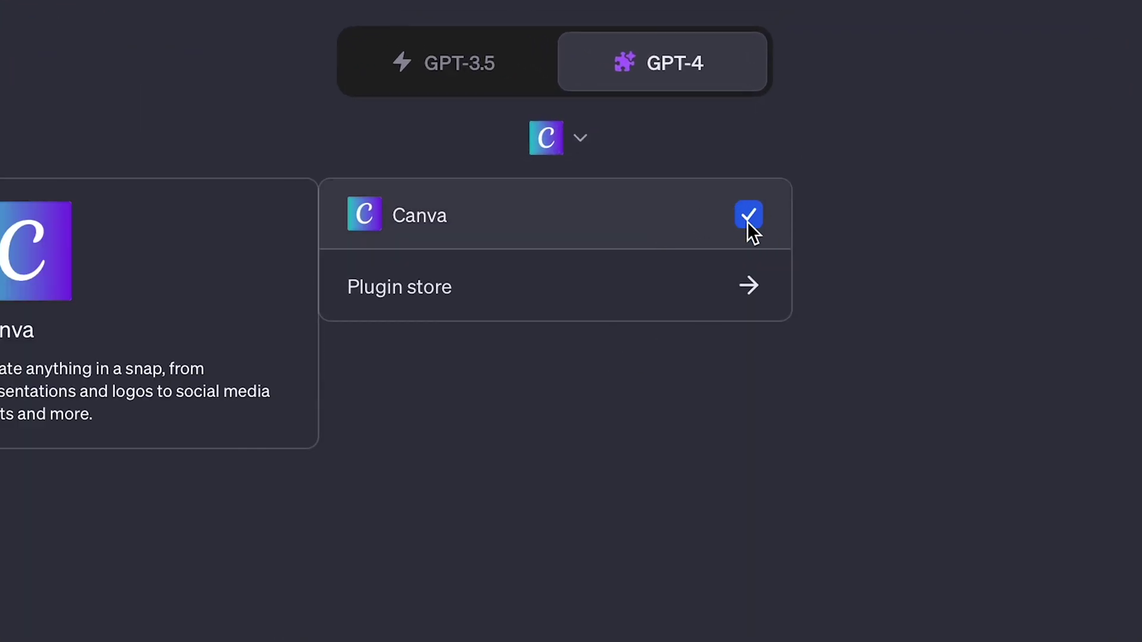
{"action": "left_click", "coordinate": [851, 403]}
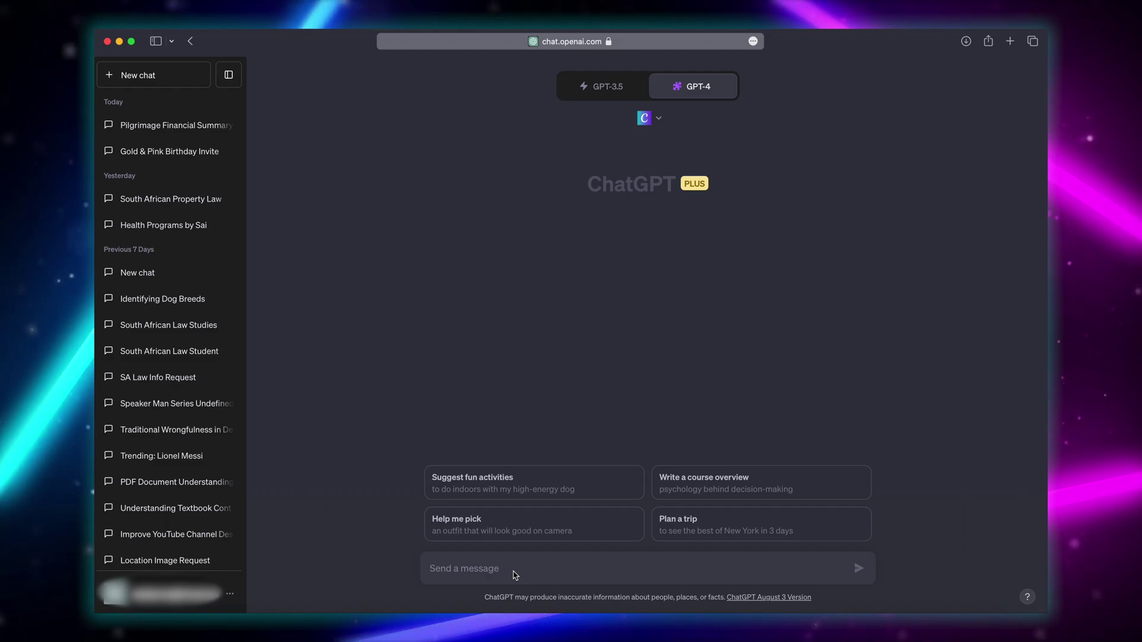
Ask 'Tell me how I can interact with the Canva plugin' and hide the chat sidebar
{"action": "type", "text": "Tell me how I can interact with the Canva plugin"}
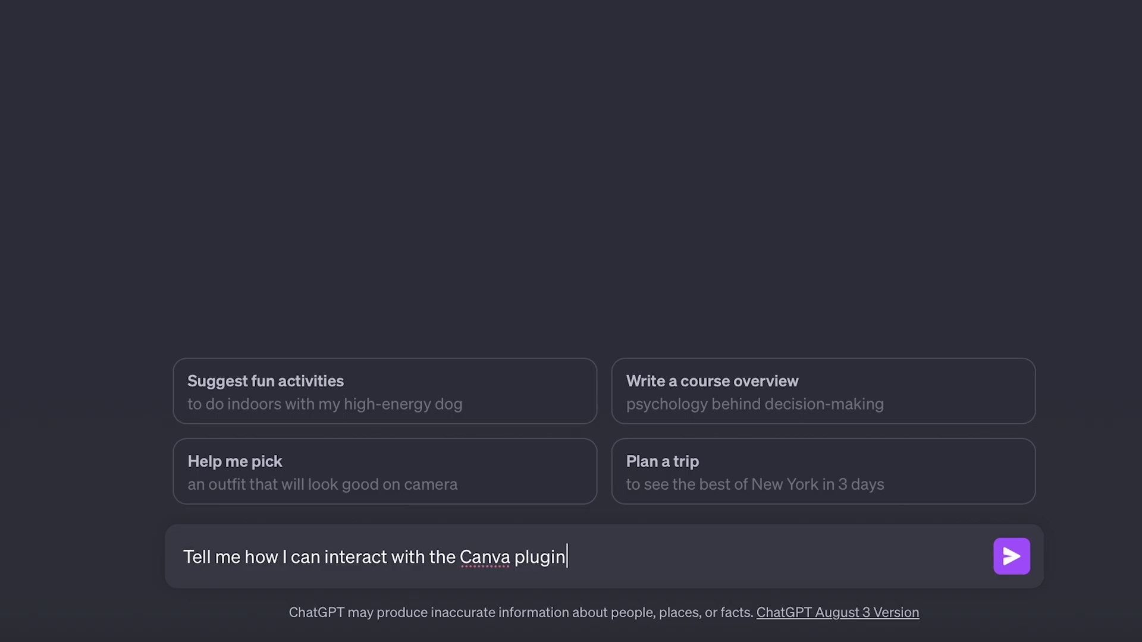
{"action": "key", "text": "Return"}
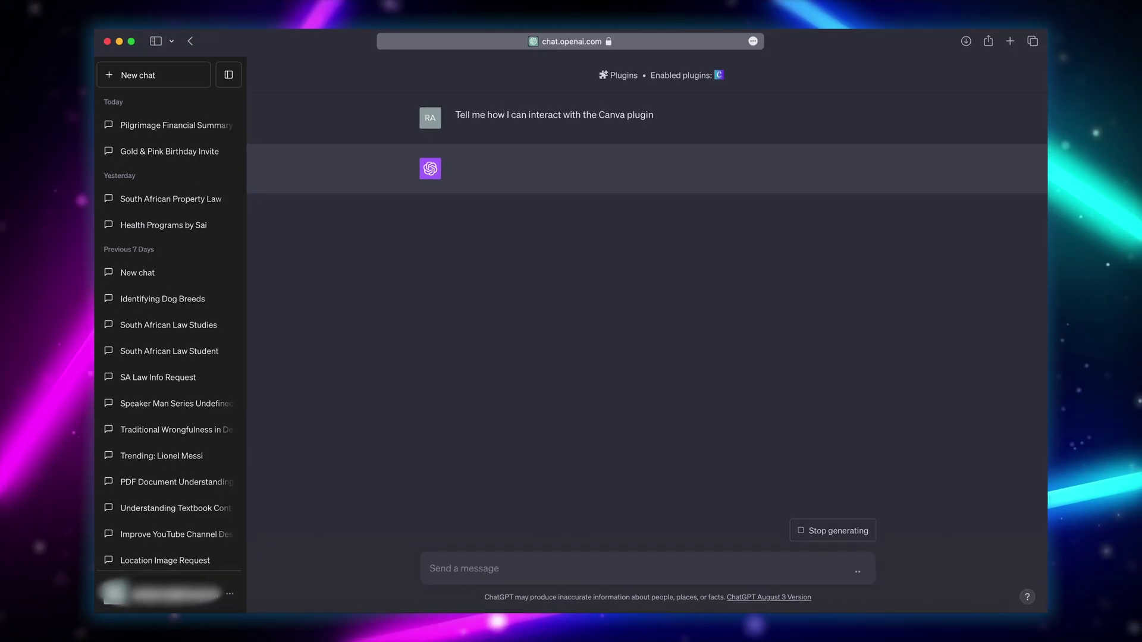
{"action": "left_click", "coordinate": [229, 74]}
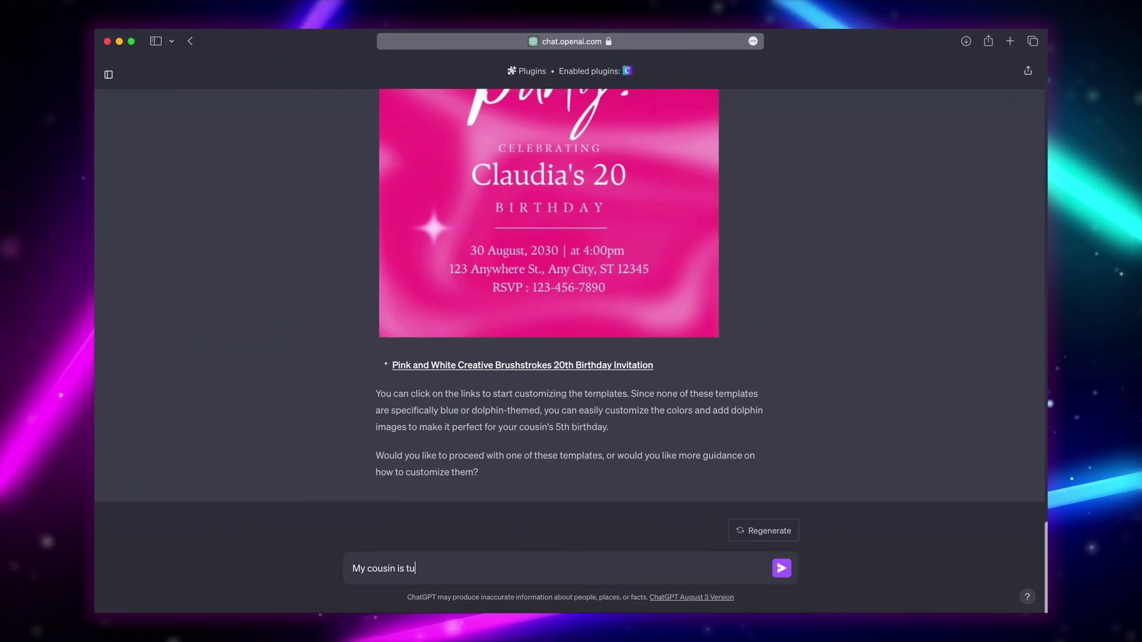
Send the prompt requesting a blue birthday invite for a cousin turning 5
{"action": "type", "text": "rning 5. Give me a birthday invite that's blue and in portrait"}
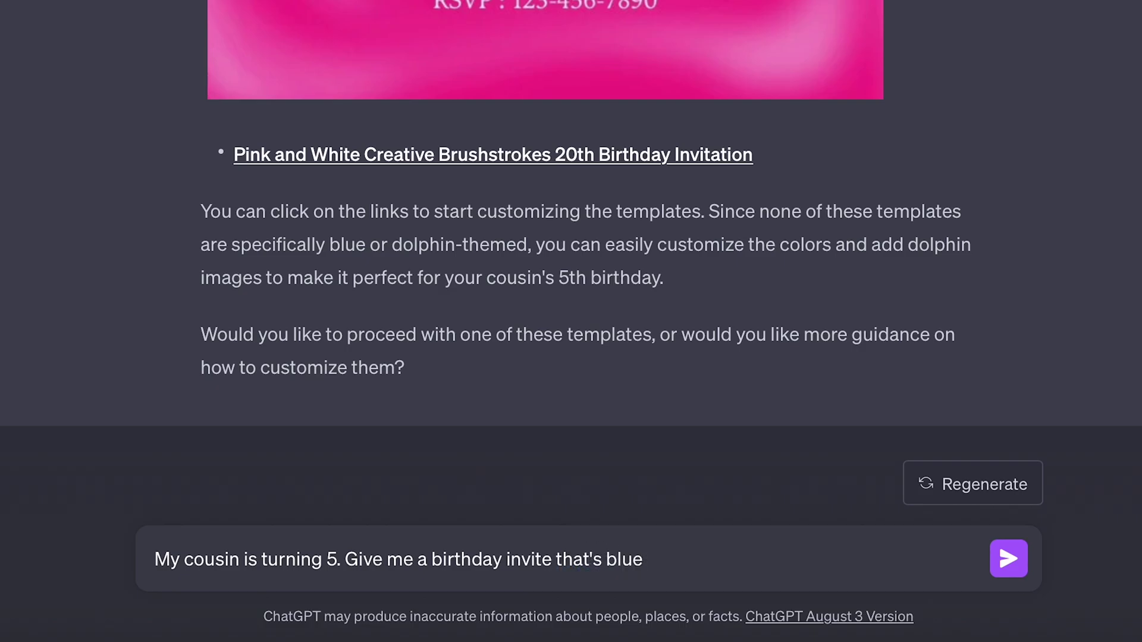
{"action": "key", "text": "Return"}
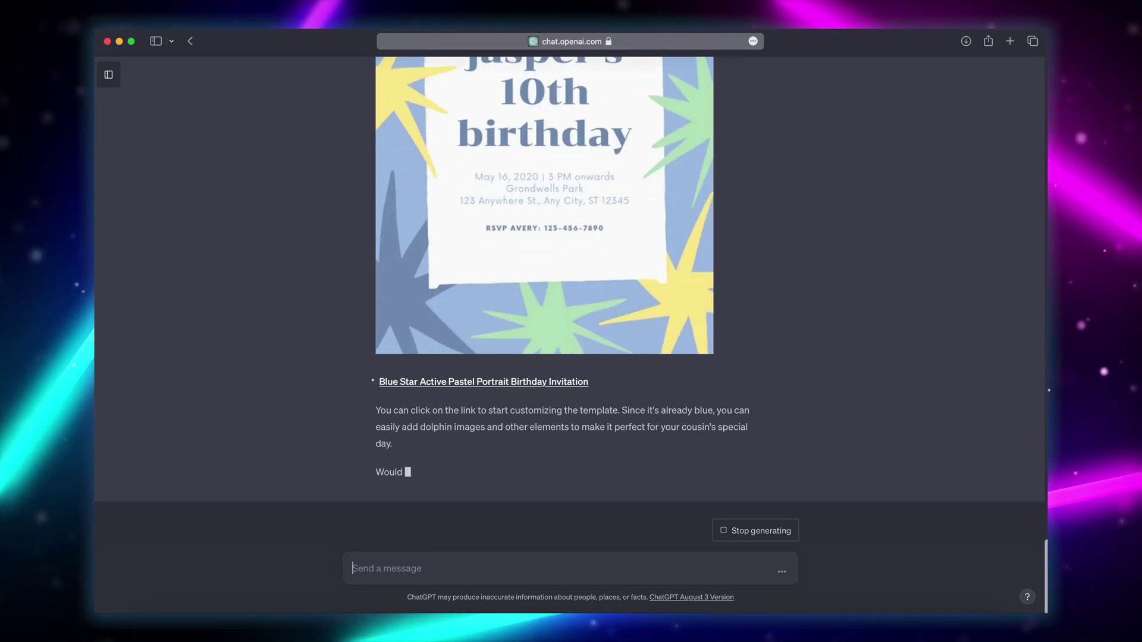
Ask 'give me more options in blue' and scroll through the returned invitation templates
{"action": "scroll", "coordinate": [645, 335], "scroll_direction": "up", "scroll_amount": 5}
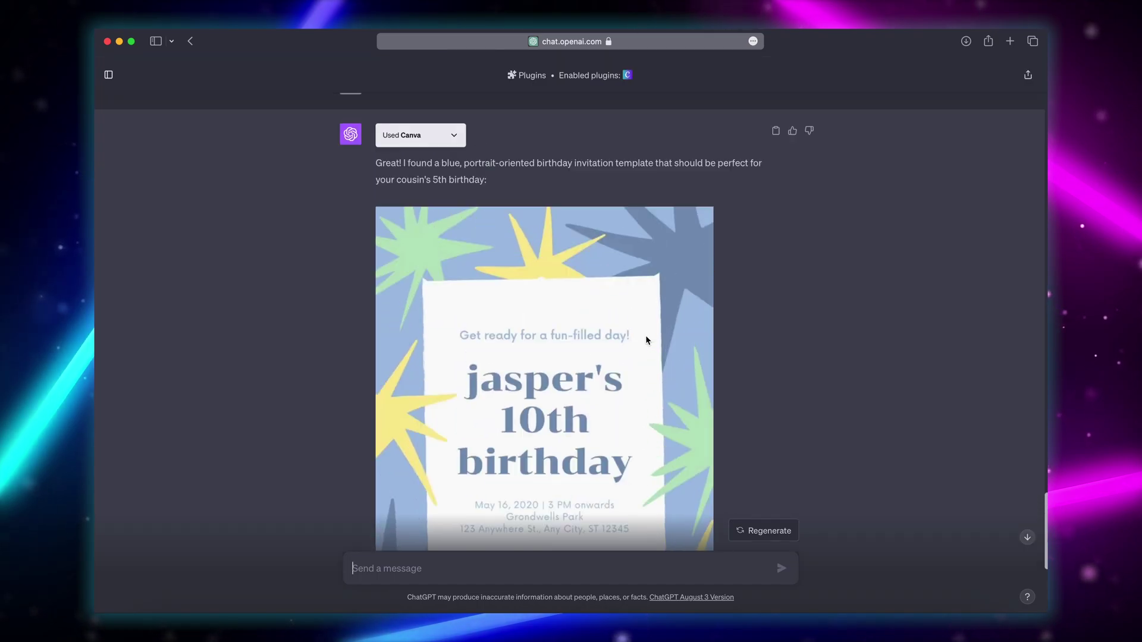
{"action": "scroll", "coordinate": [645, 334], "scroll_direction": "down", "scroll_amount": 5}
{"action": "type", "text": "give me more options in blue"}
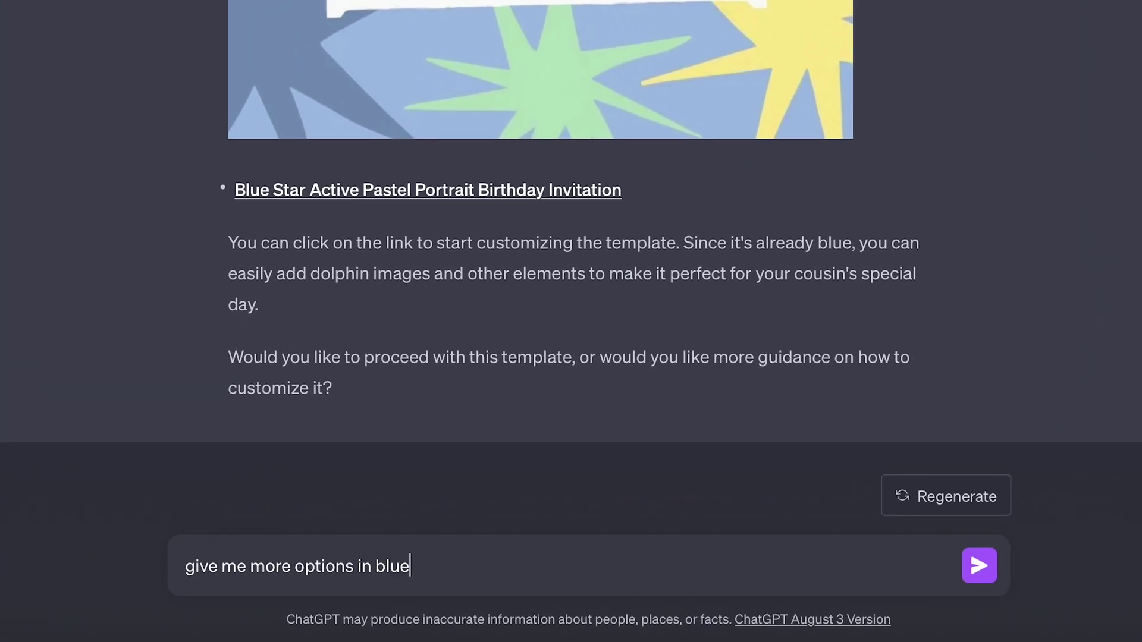
{"action": "key", "text": "Return"}
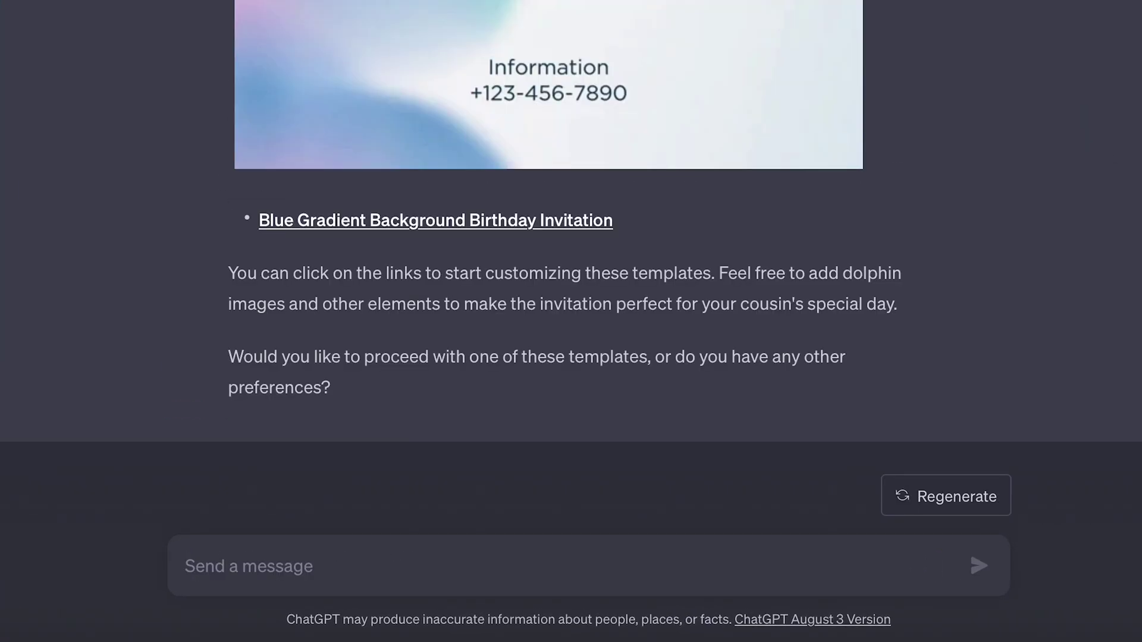
{"action": "scroll", "coordinate": [571, 268], "scroll_direction": "up", "scroll_amount": 10}
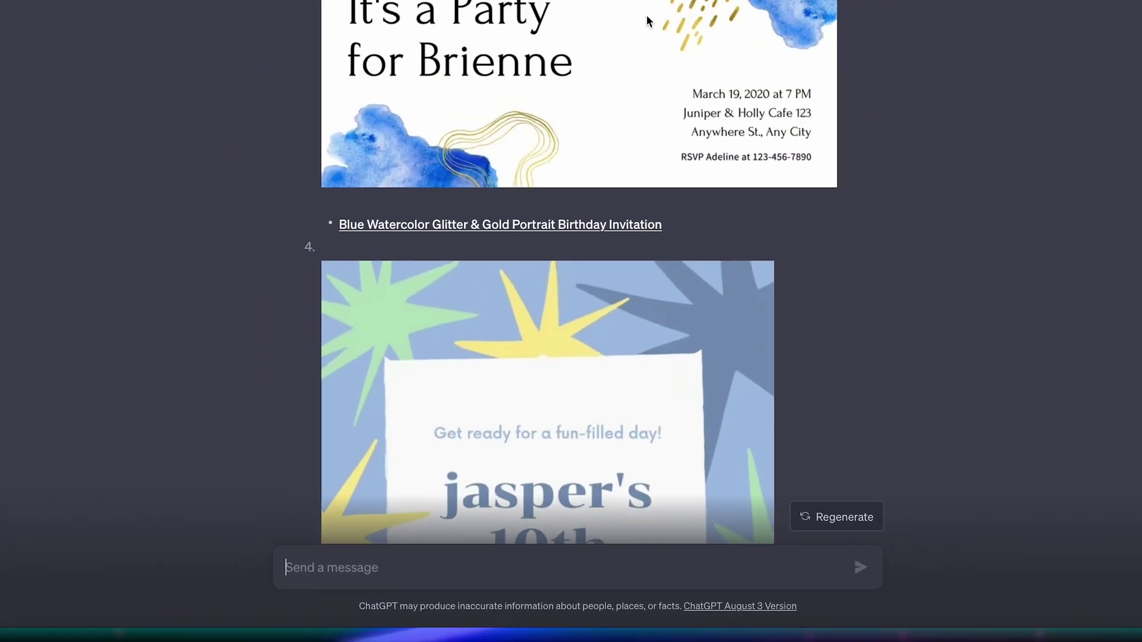
{"action": "scroll", "coordinate": [647, 17], "scroll_direction": "up", "scroll_amount": 15}
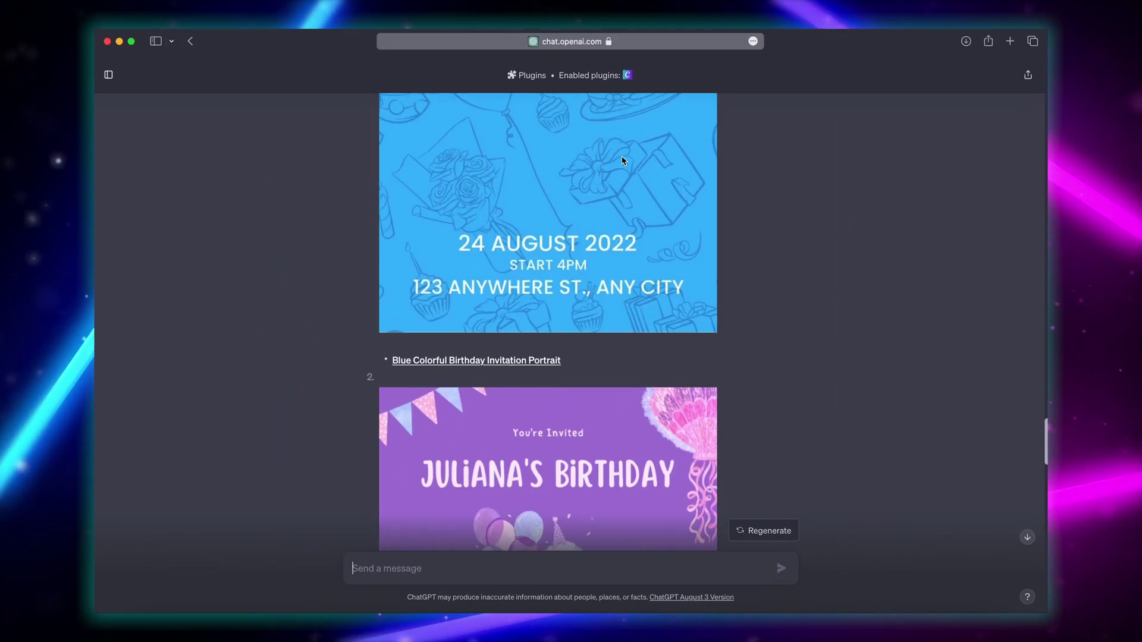
{"action": "scroll", "coordinate": [623, 157], "scroll_direction": "up", "scroll_amount": 8}
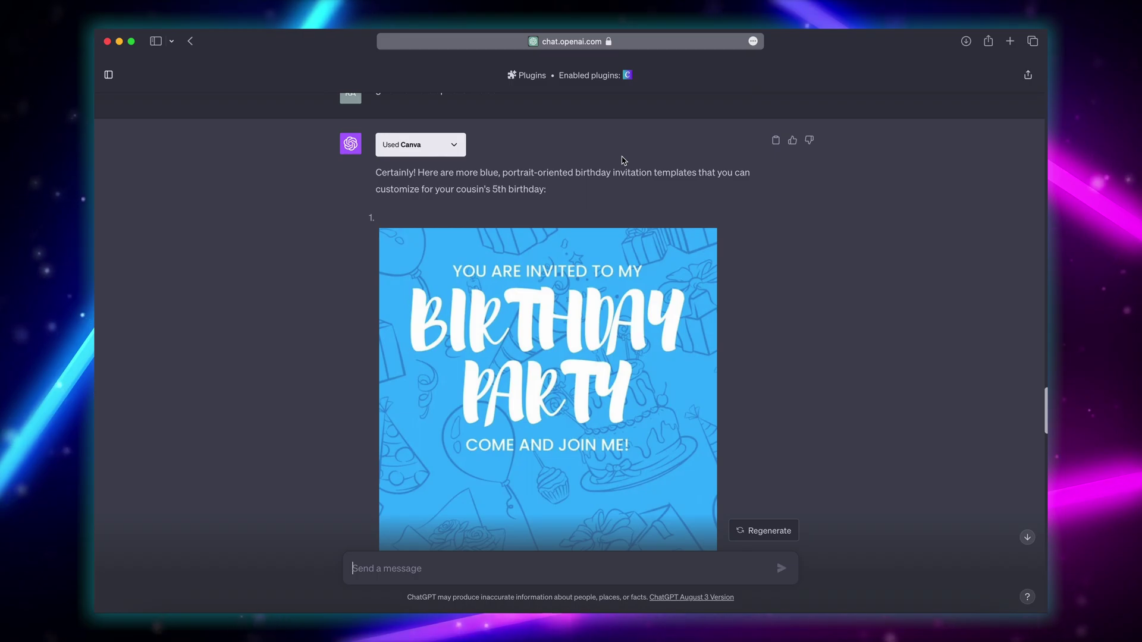
{"action": "scroll", "coordinate": [466, 226], "scroll_direction": "down", "scroll_amount": 5}
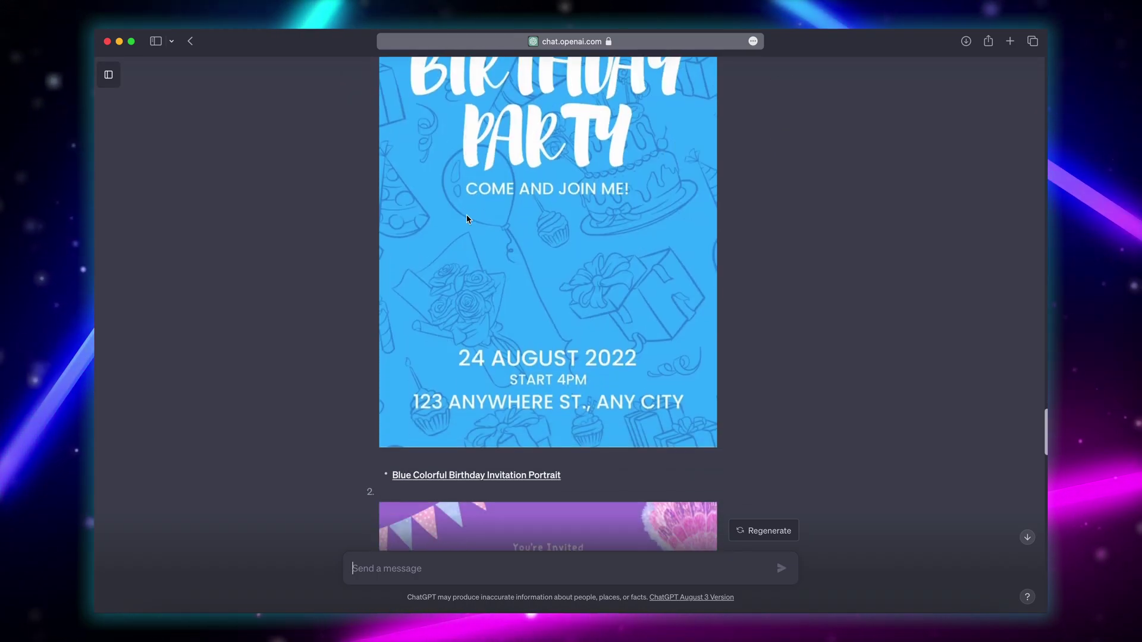
Open Blue Colorful Birthday Invitation Portrait in Canva and show font choices for its BIRTHDAY PARTY heading
{"action": "left_click", "coordinate": [510, 476]}
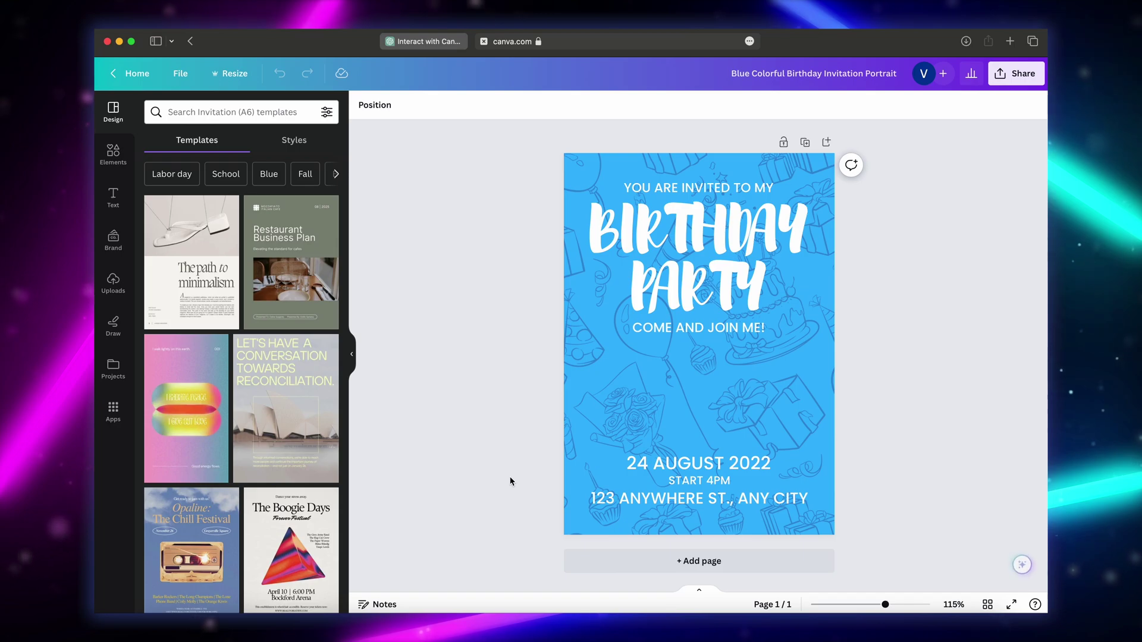
{"action": "left_click", "coordinate": [674, 245]}
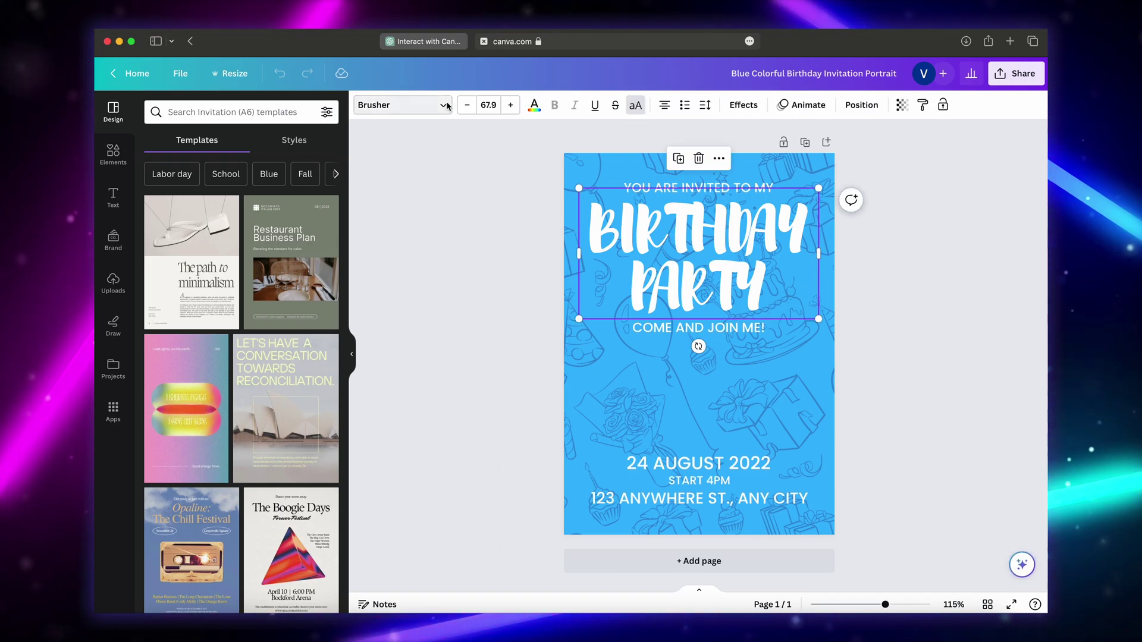
{"action": "left_click", "coordinate": [410, 106]}
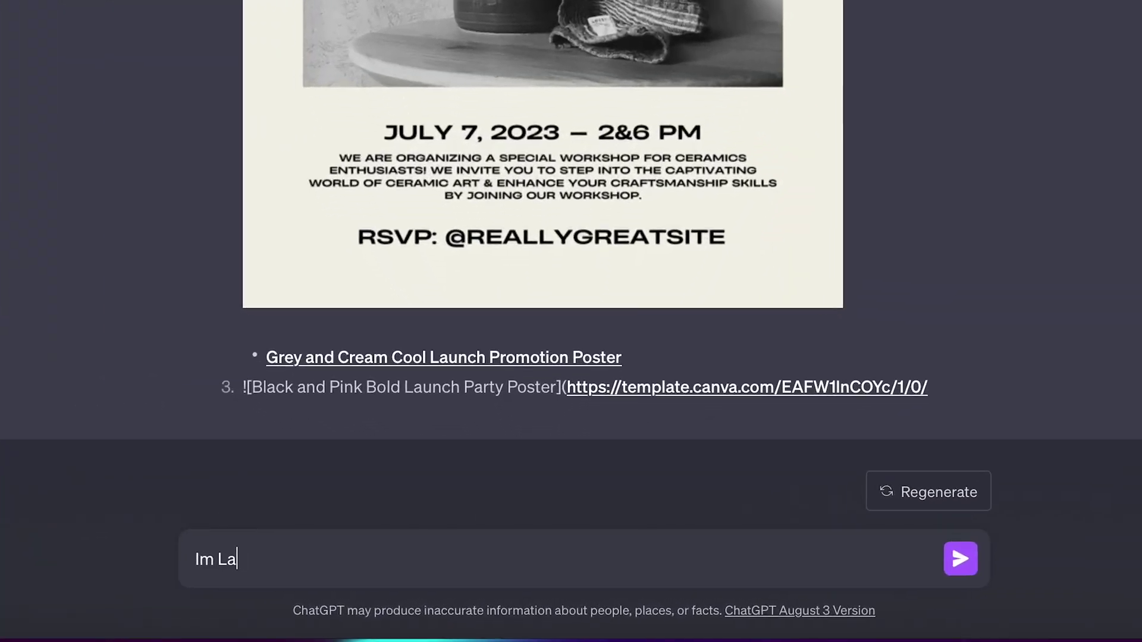
Request Twitter banner templates for launching a new AI company and open one in Canva
{"action": "type", "text": "unching a new AI Company. Show me some twitter banners that look amaz"}
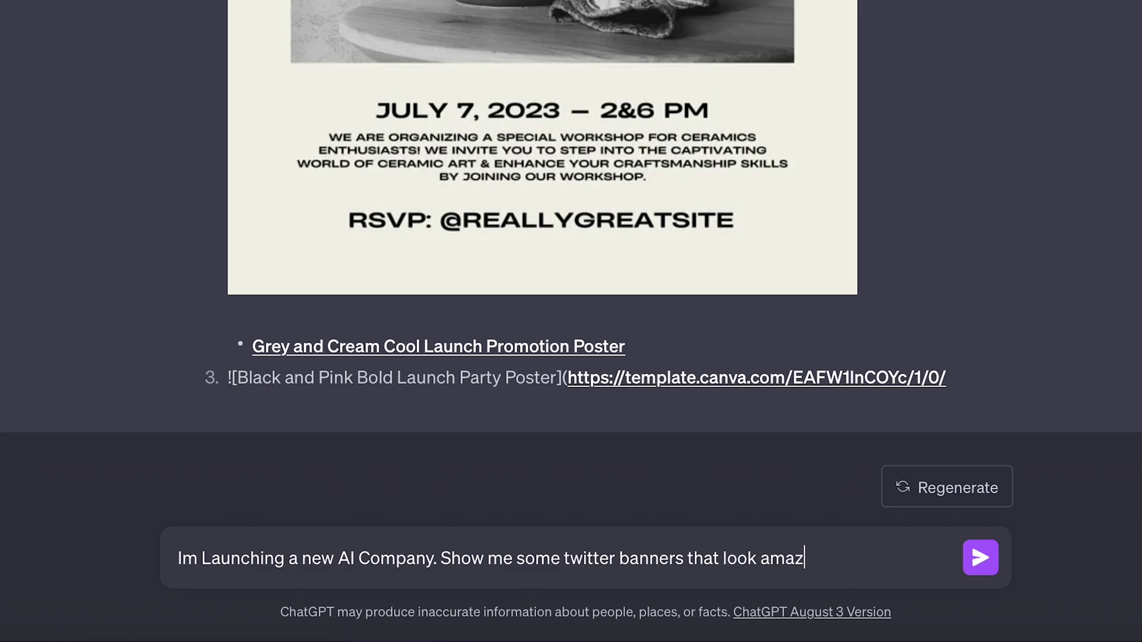
{"action": "type", "text": "ing"}
{"action": "key", "text": "Return"}
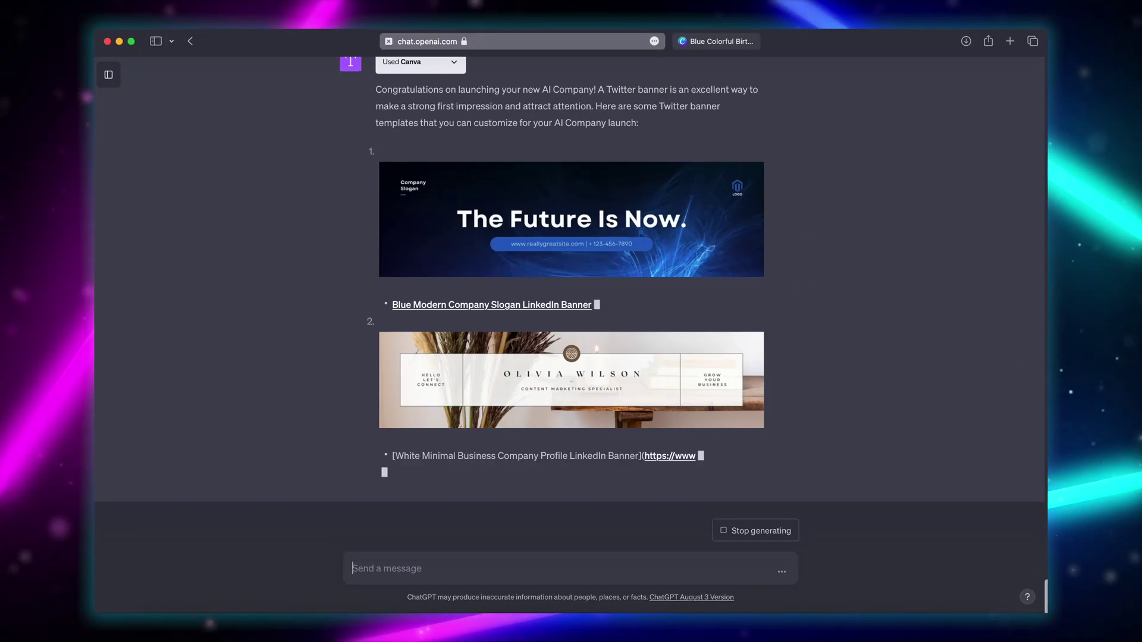
{"action": "left_click", "coordinate": [515, 264]}
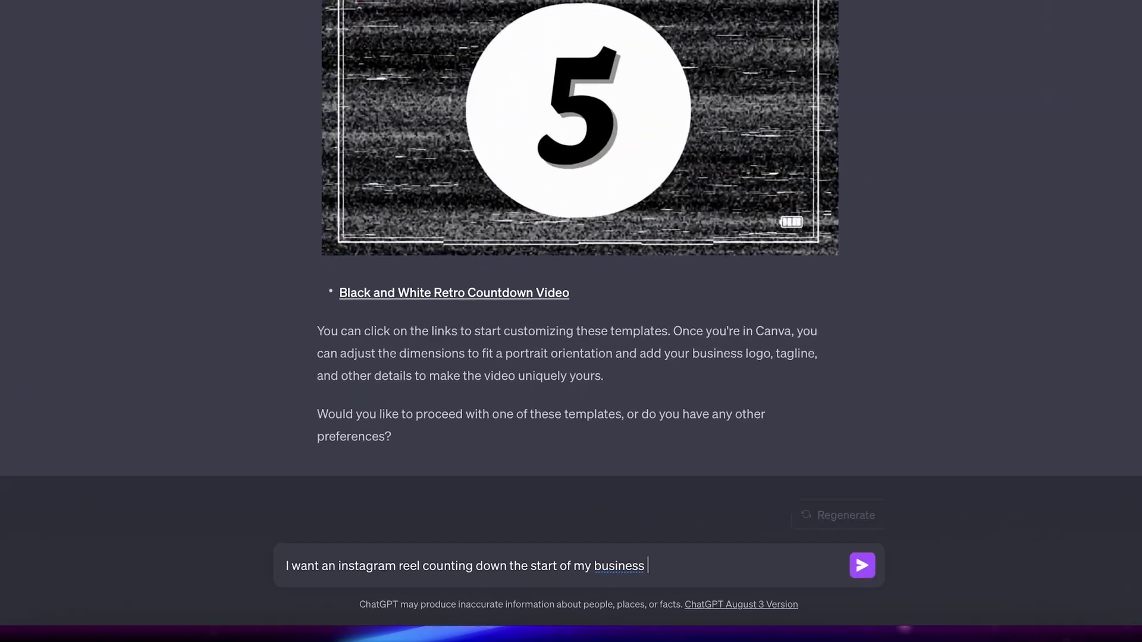
Send the countdown Instagram reel request and open item 1, Elegant Beige Launching Soon Instagram Reel
{"action": "key", "text": "Return"}
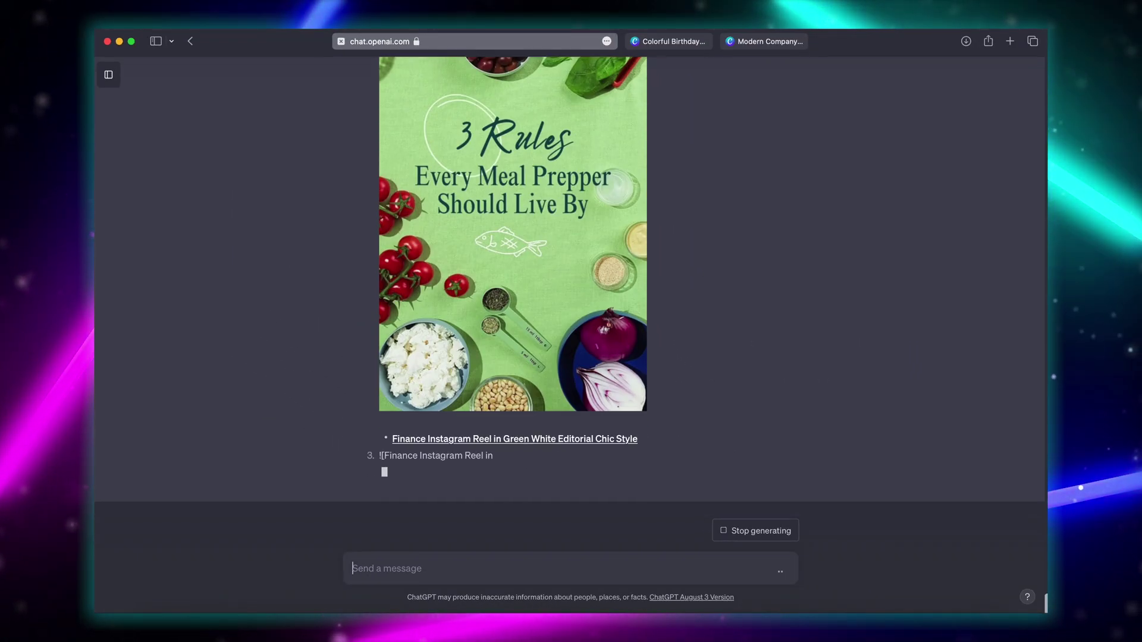
{"action": "scroll", "coordinate": [521, 470], "scroll_direction": "up", "scroll_amount": 10}
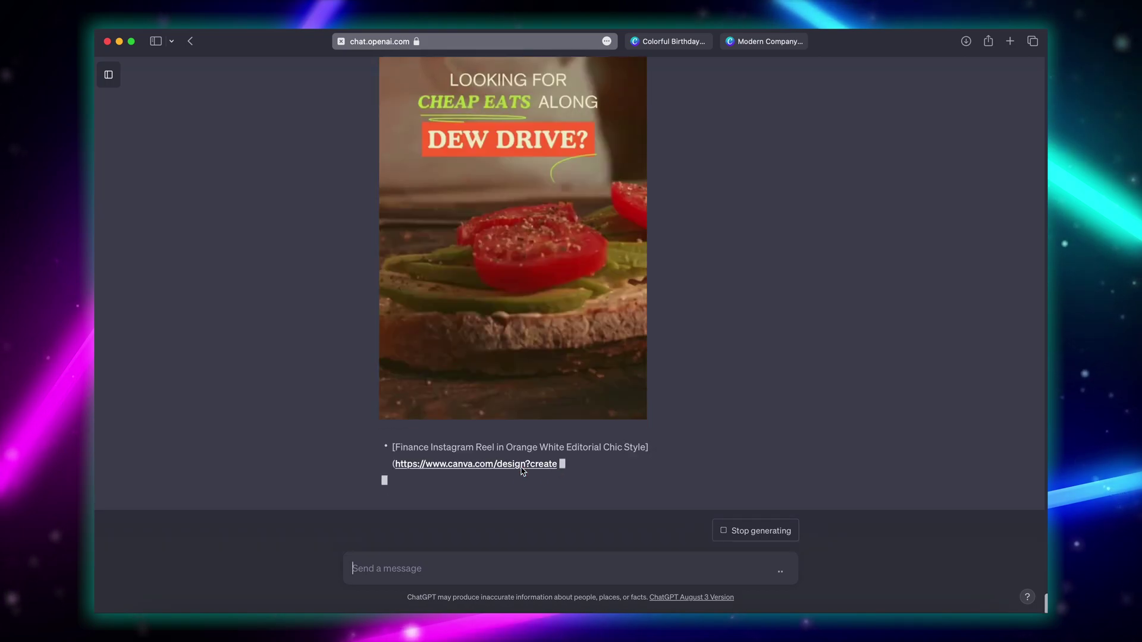
{"action": "left_click", "coordinate": [503, 499]}
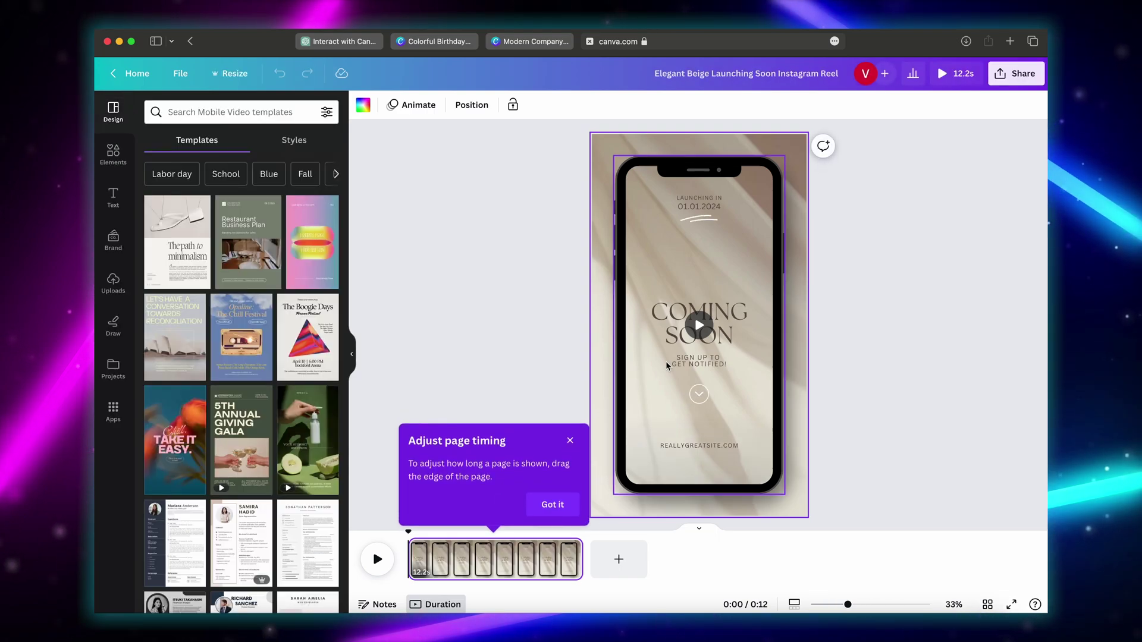
Select the COMING SOON heading, set in The Seasons font at size 90
{"action": "left_click", "coordinate": [731, 329]}
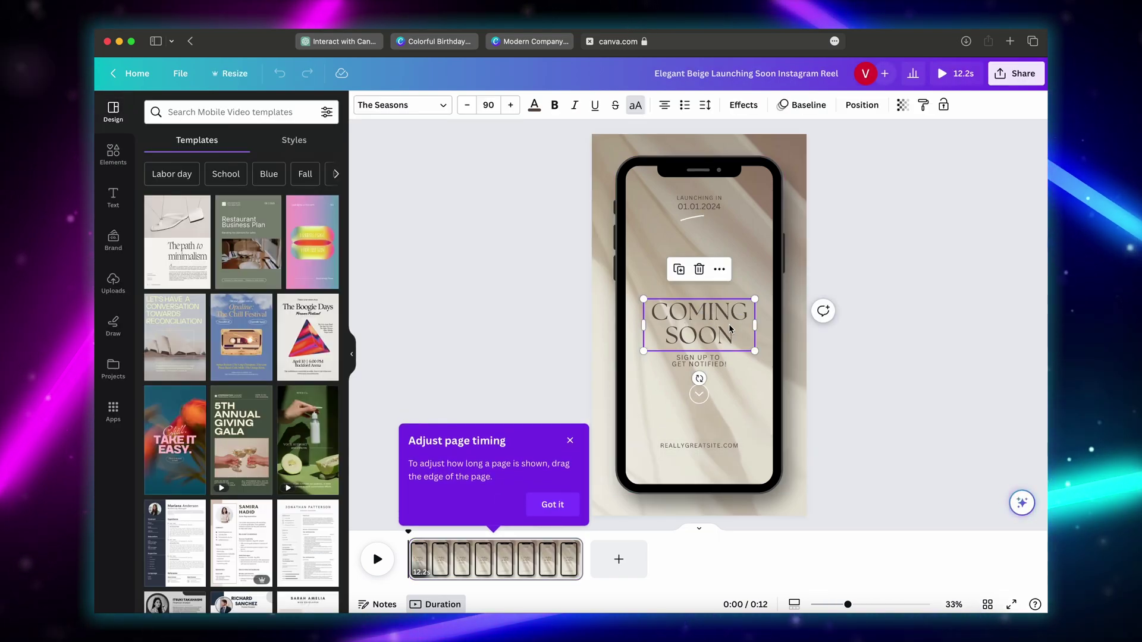